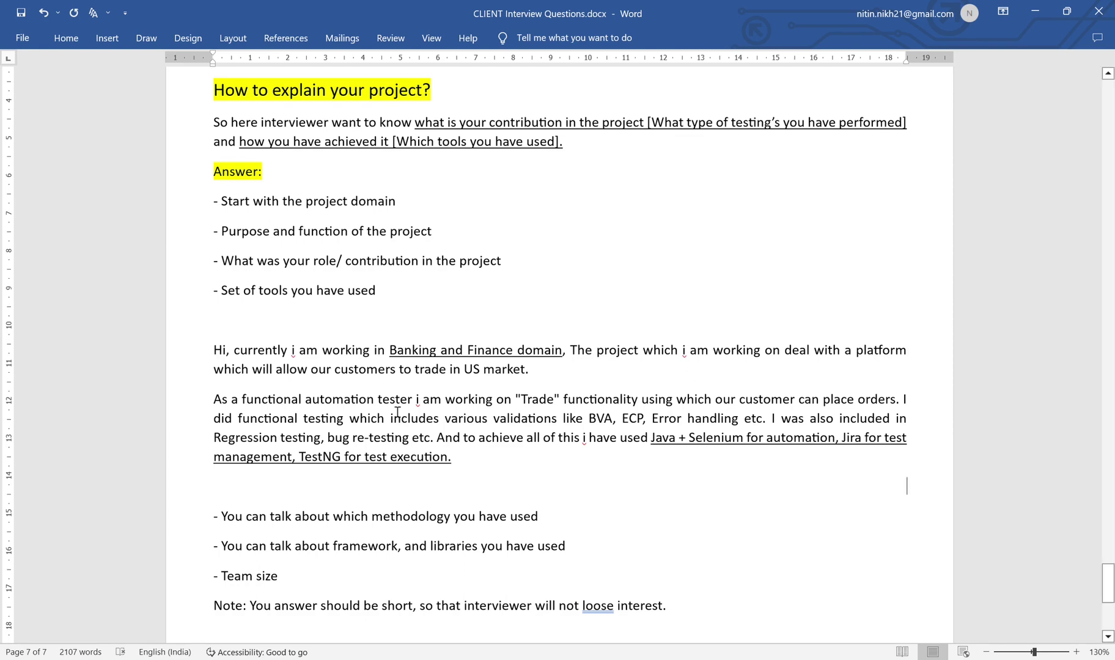
# - Underline 'which will allow our customers to trade in US market' in the sample answer
pyautogui.moveTo(375, 350); pyautogui.dragTo(545, 357)
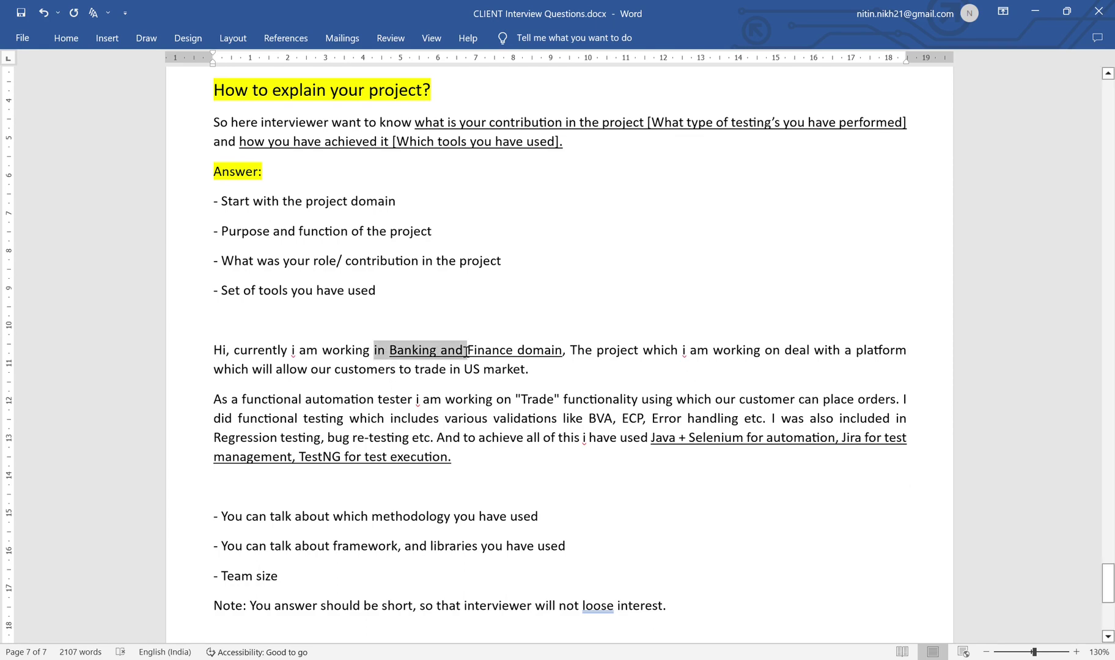
pyautogui.click(613, 381)
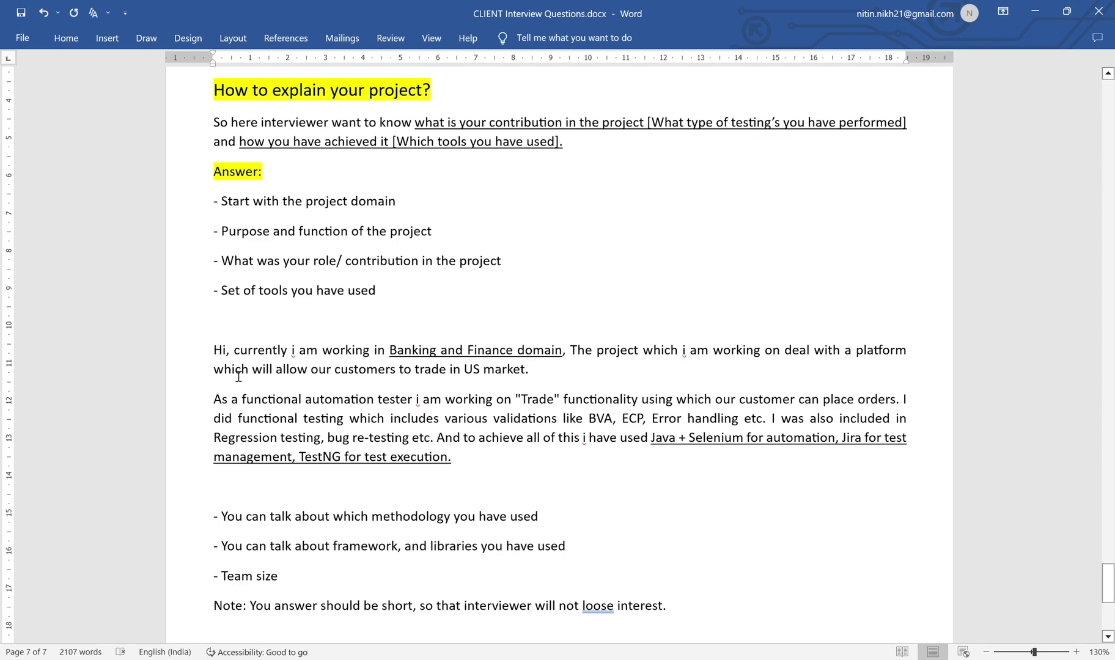
pyautogui.moveTo(215, 370); pyautogui.dragTo(516, 373)
pyautogui.hotkey('ctrl', 'u')
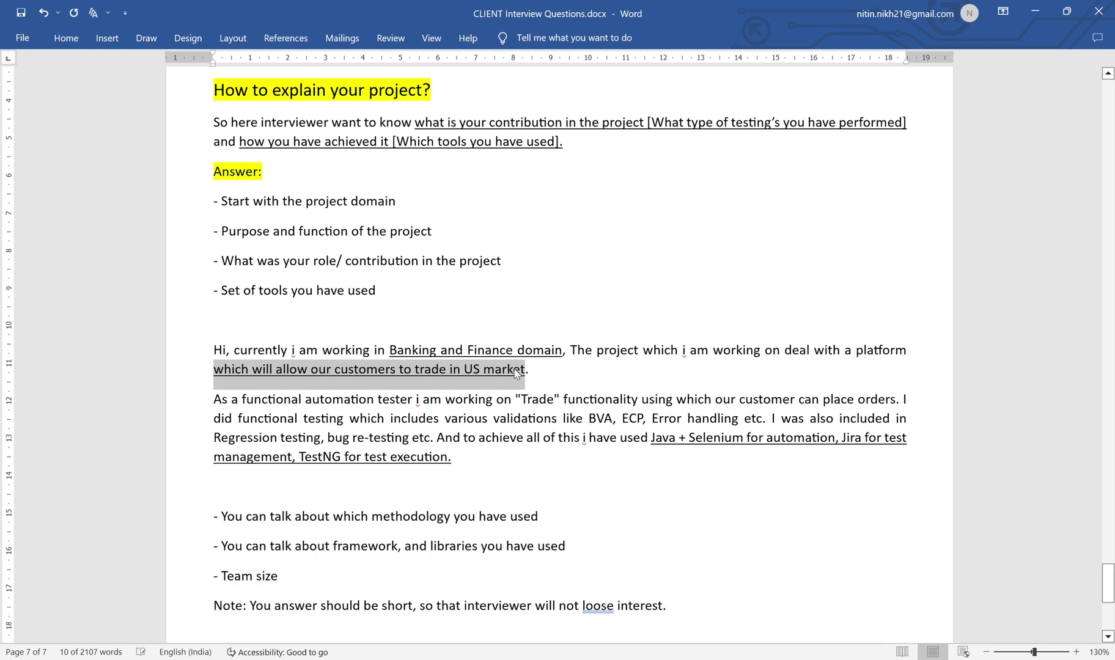
pyautogui.click(567, 489)
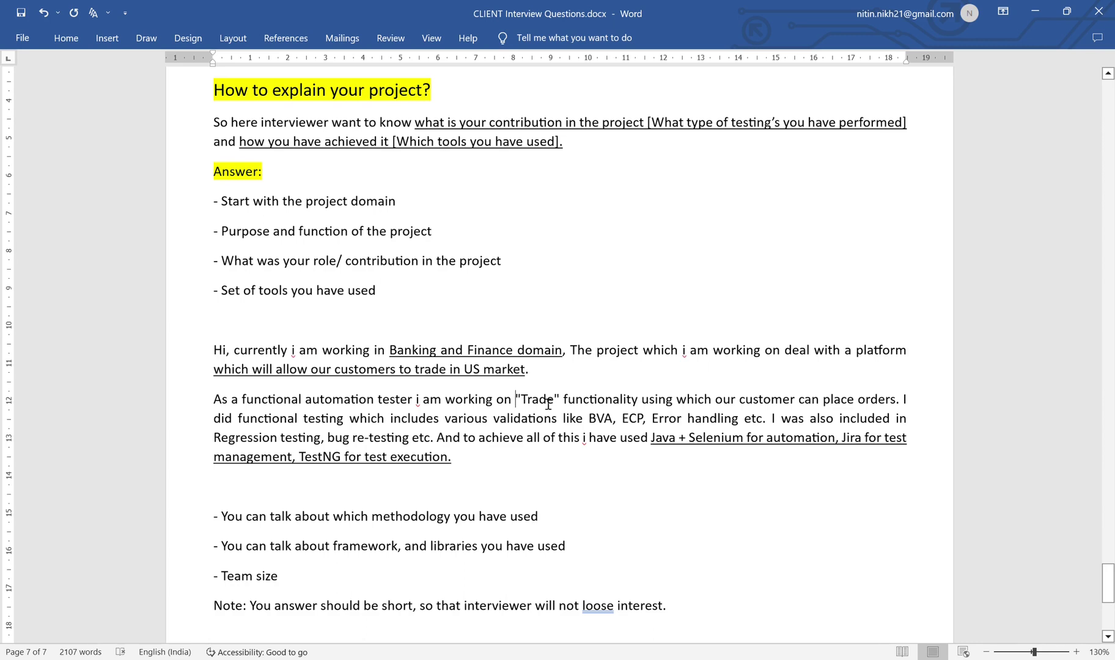
pyautogui.moveTo(549, 402); pyautogui.dragTo(603, 411)
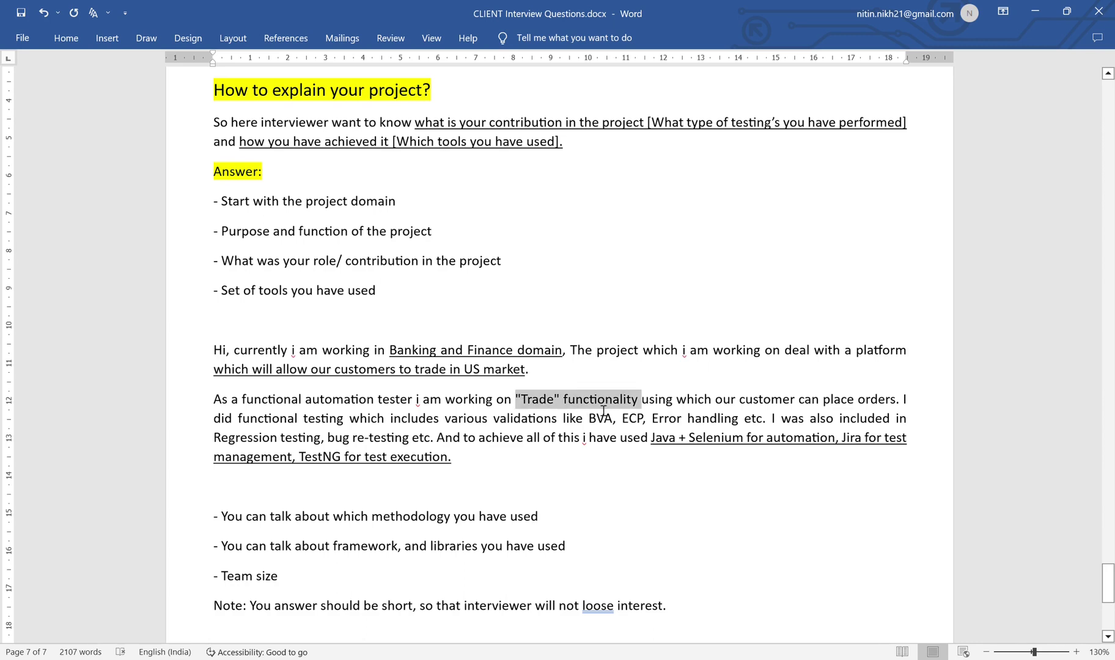
pyautogui.click(656, 502)
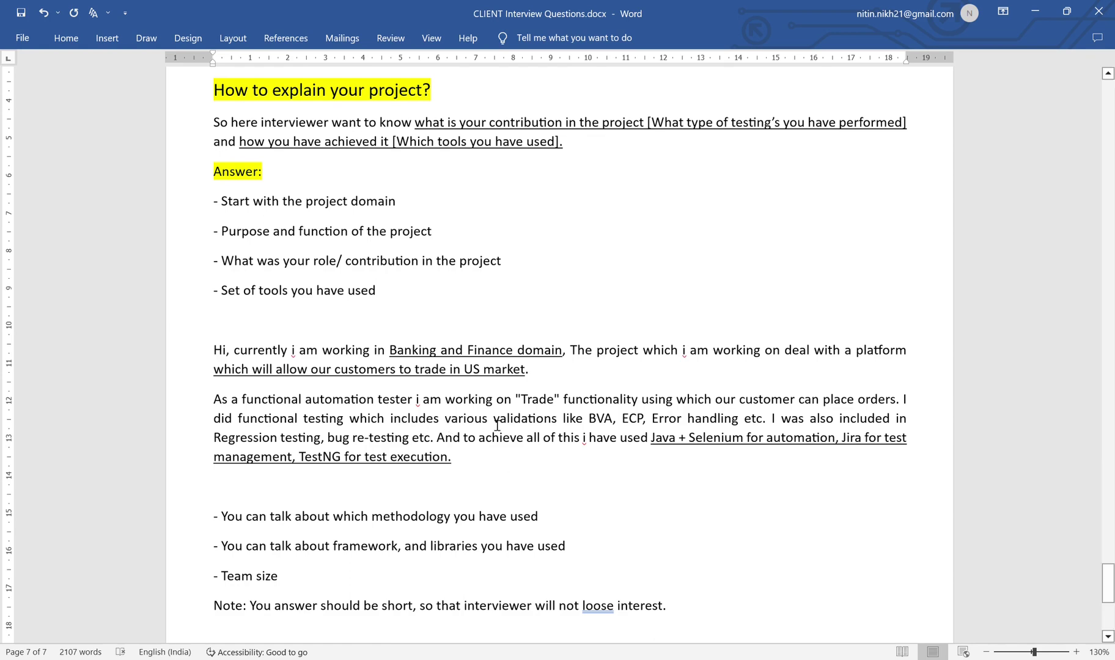
pyautogui.moveTo(493, 426)
pyautogui.mouseDown()
pyautogui.moveTo(495, 439)
pyautogui.moveTo(441, 448)
pyautogui.mouseUp()
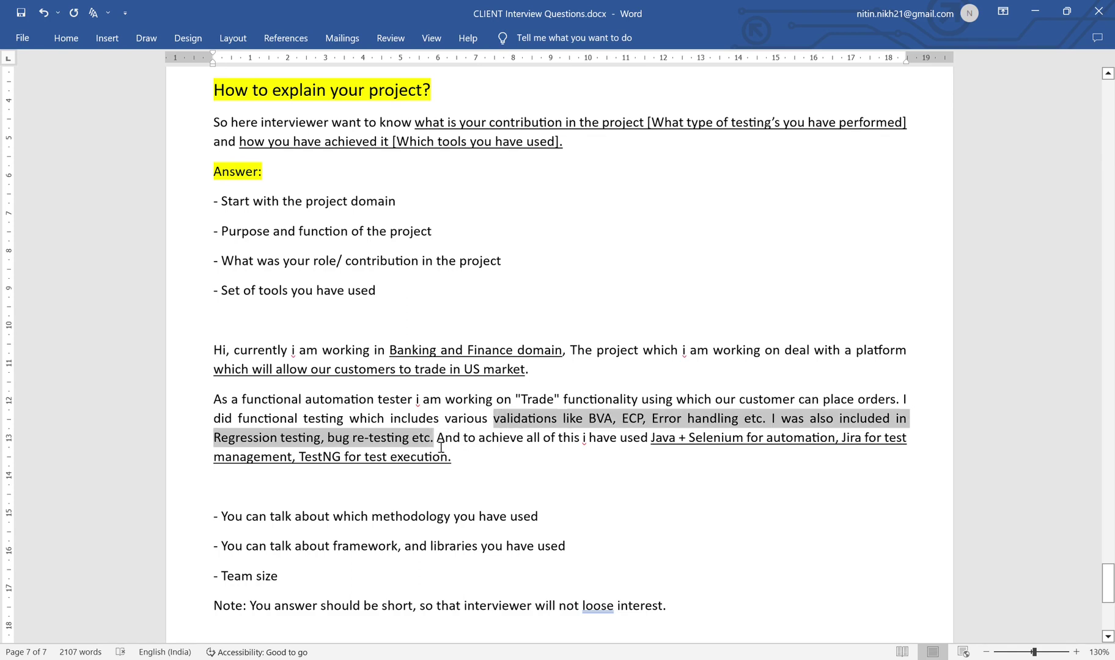
pyautogui.click(502, 468)
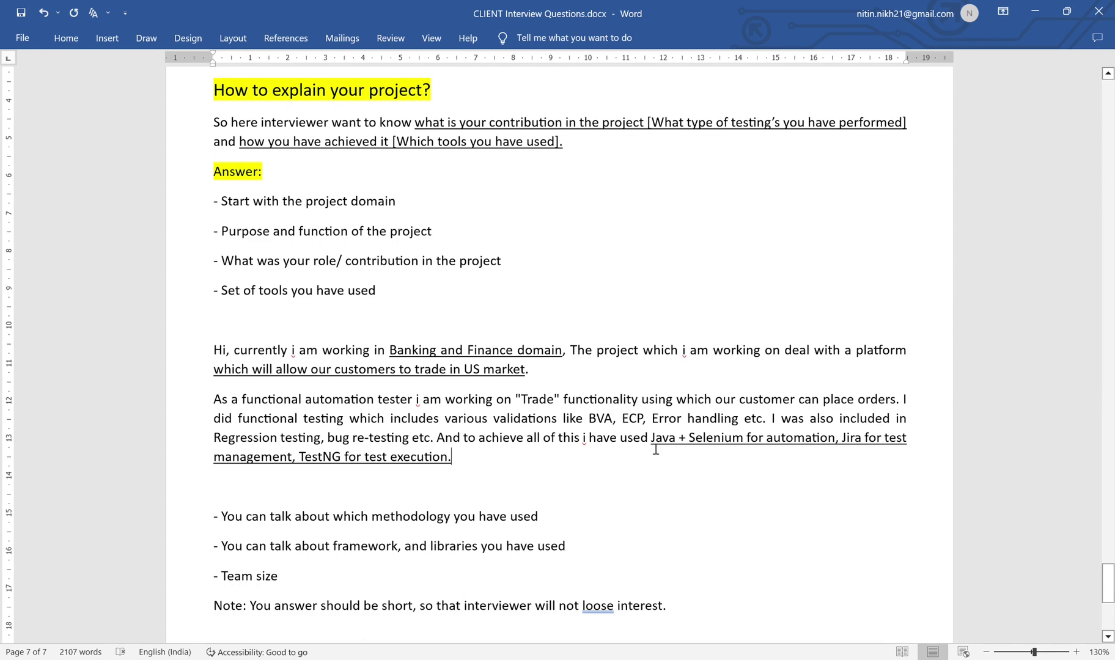
pyautogui.moveTo(653, 444); pyautogui.dragTo(664, 460)
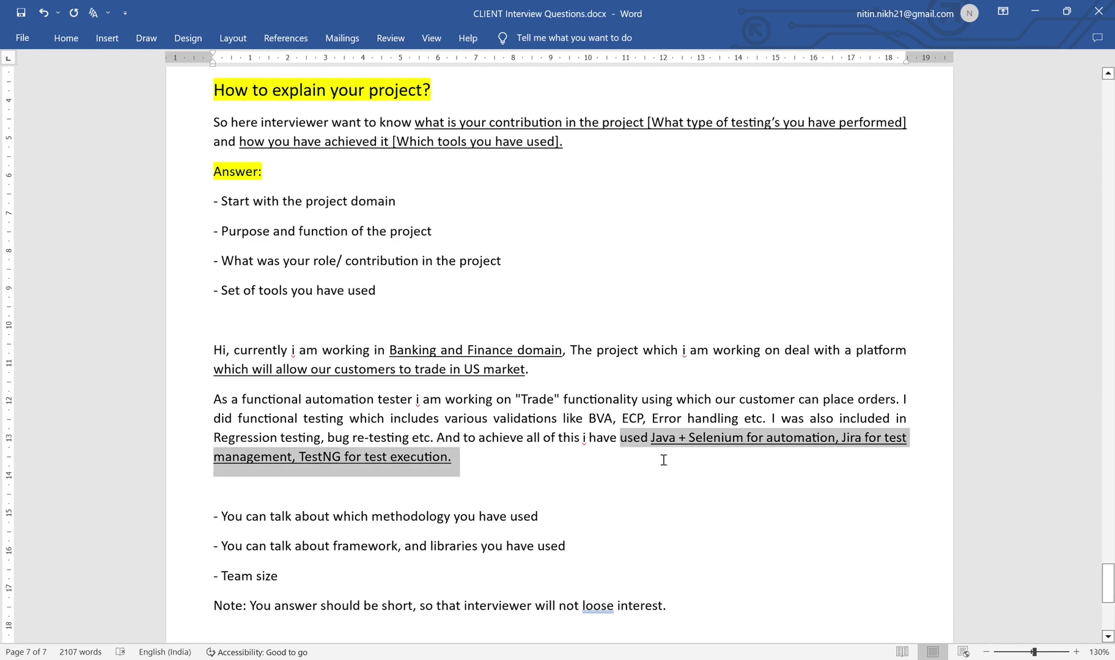
pyautogui.click(581, 487)
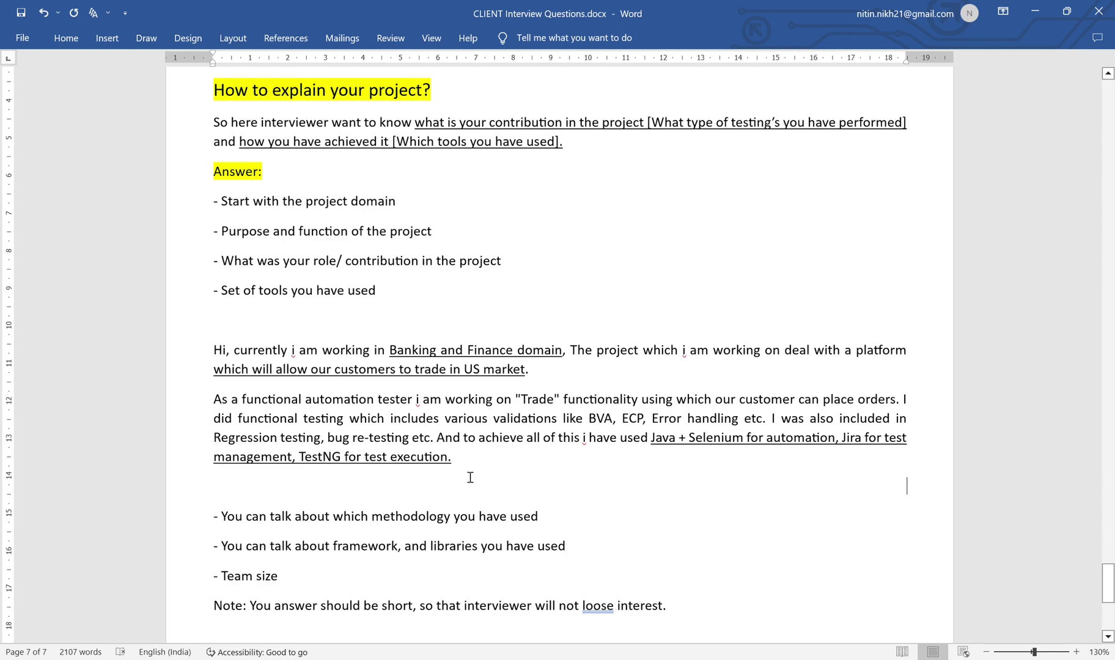
pyautogui.scroll(-1, 470, 478)
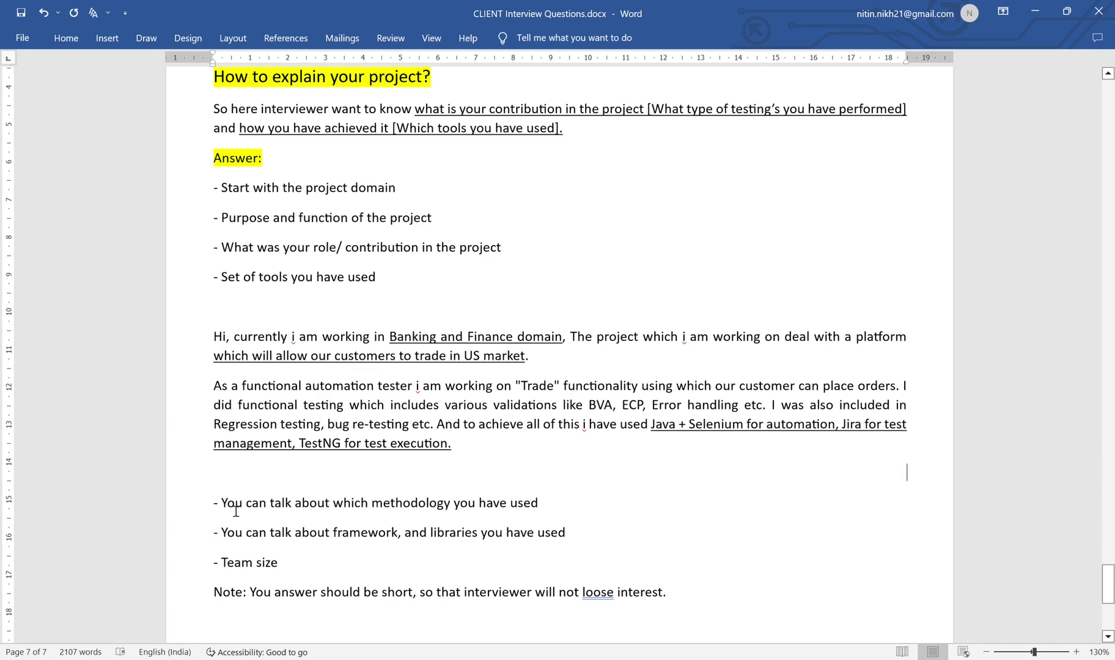
pyautogui.moveTo(228, 509); pyautogui.dragTo(538, 504)
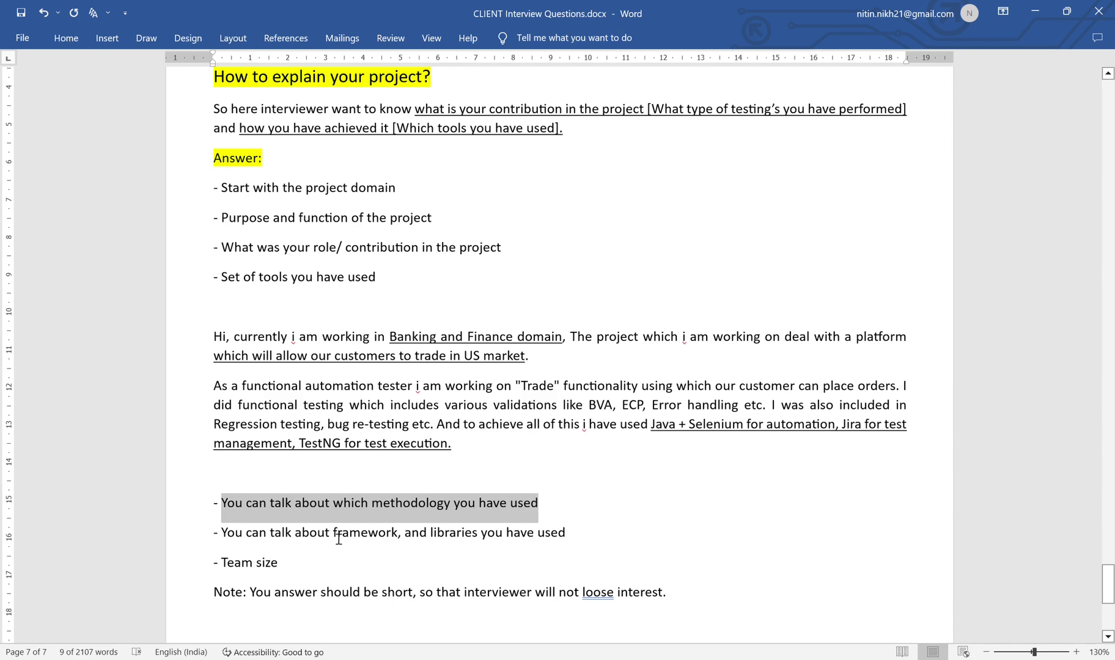
pyautogui.moveTo(334, 540); pyautogui.dragTo(560, 540)
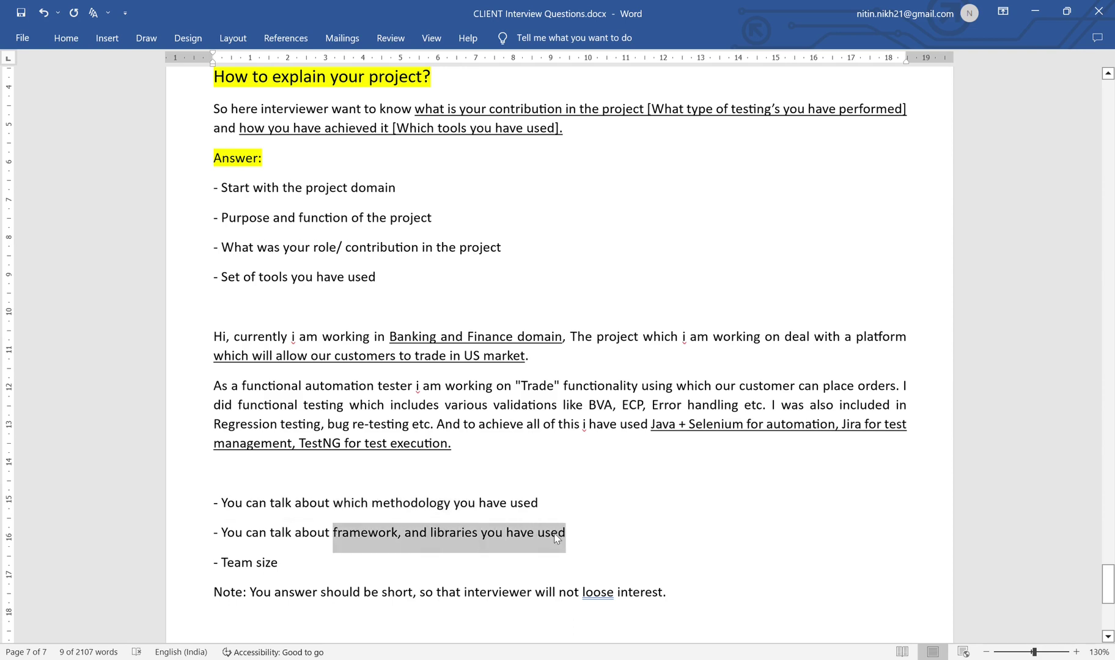
pyautogui.moveTo(305, 573); pyautogui.dragTo(217, 509)
pyautogui.click(677, 560)
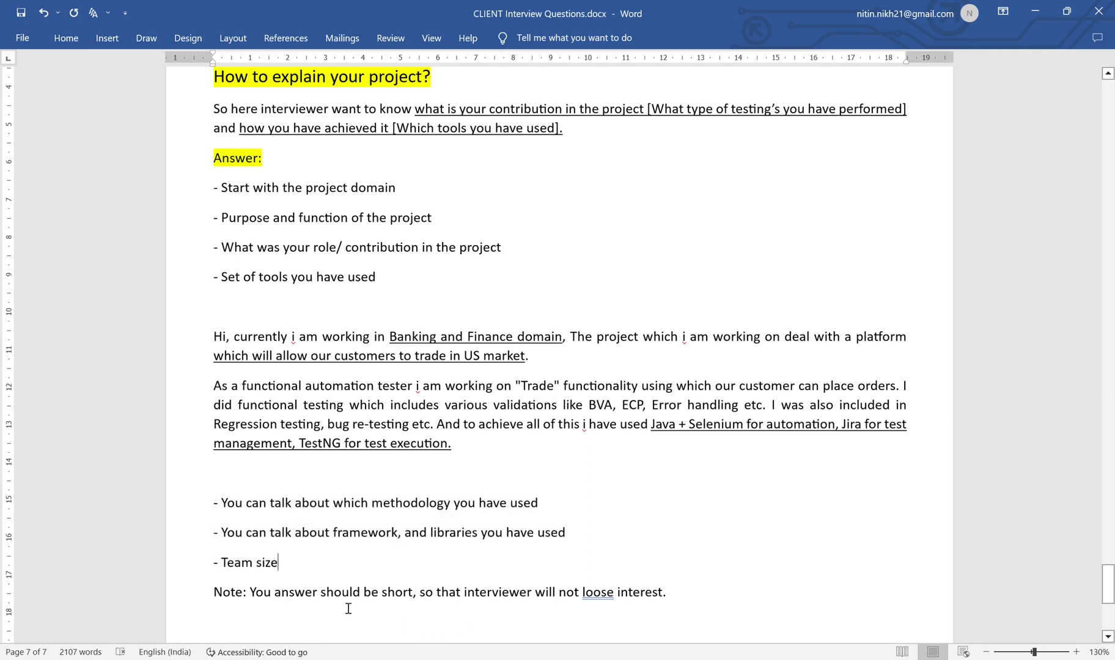
pyautogui.moveTo(374, 597); pyautogui.dragTo(412, 598)
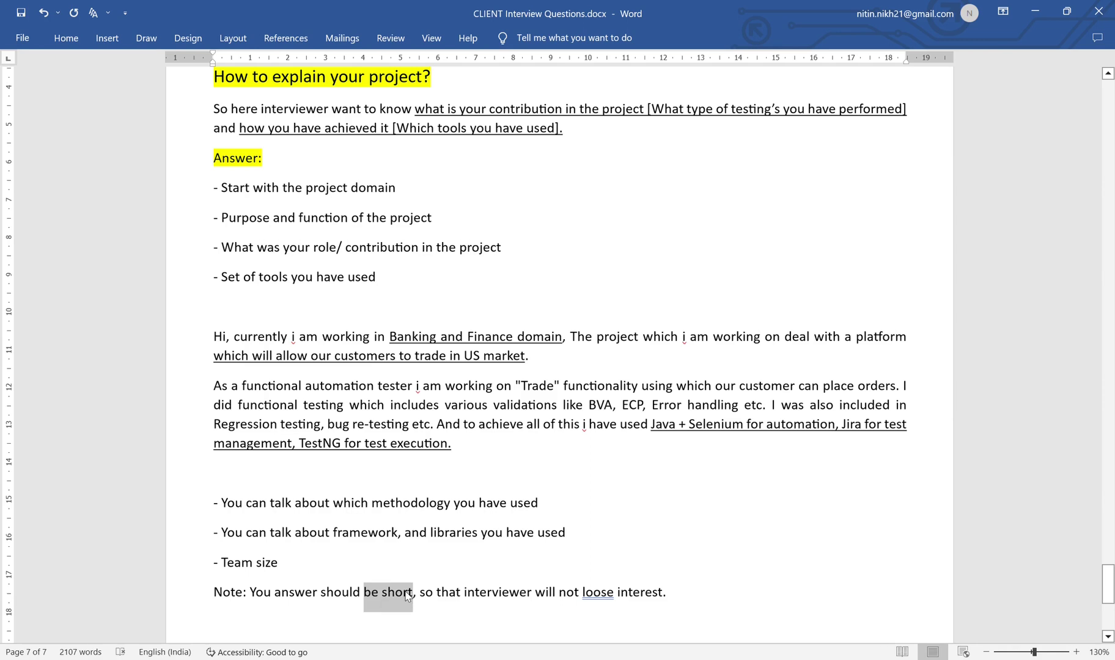
pyautogui.click(513, 617)
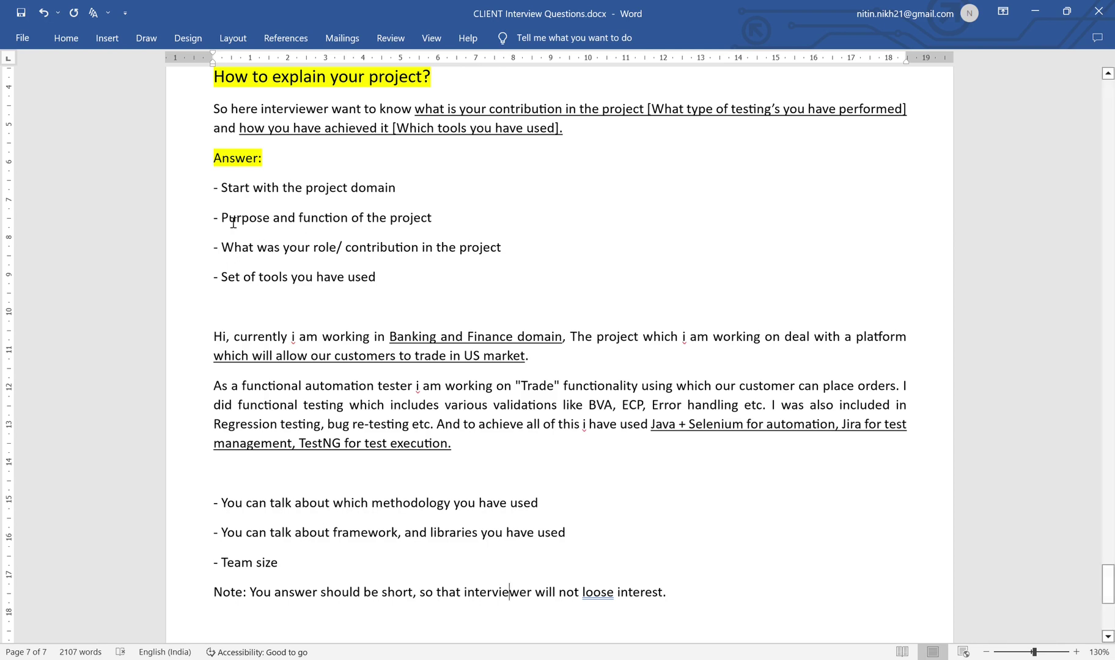
pyautogui.click(214, 188)
pyautogui.moveTo(224, 199); pyautogui.dragTo(447, 310)
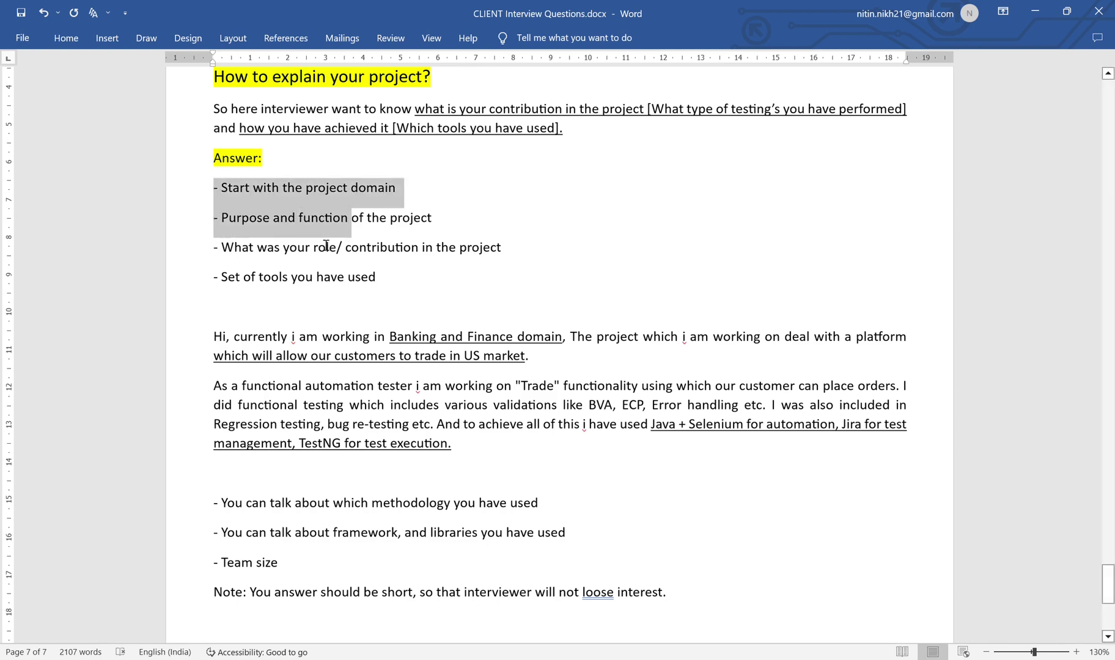
pyautogui.click(479, 311)
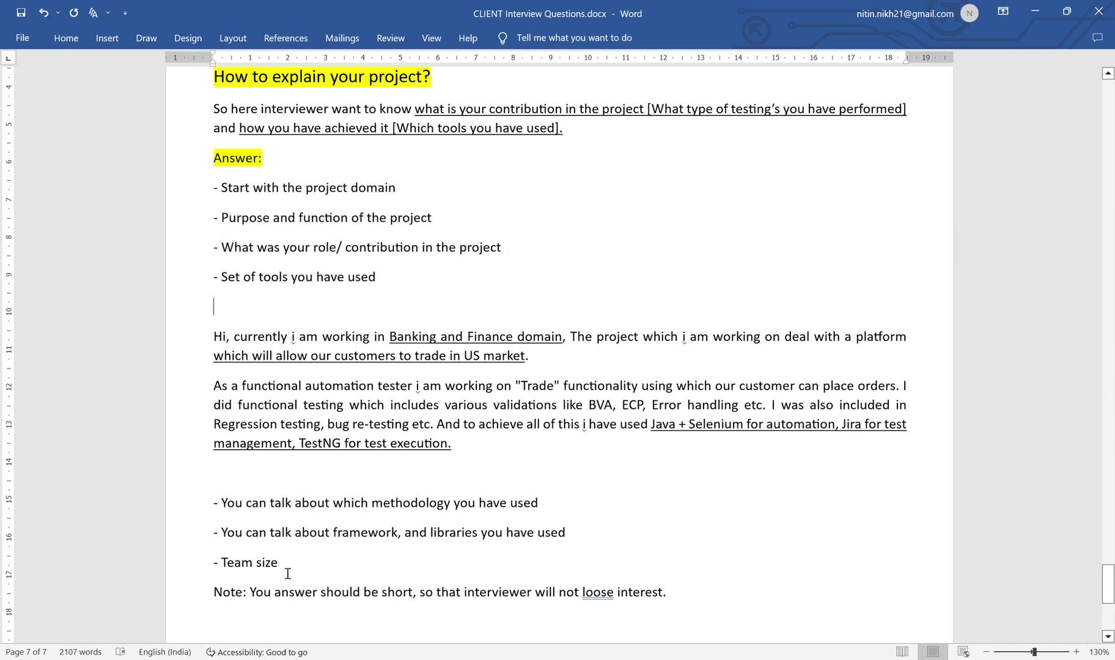
pyautogui.moveTo(278, 571); pyautogui.dragTo(210, 514)
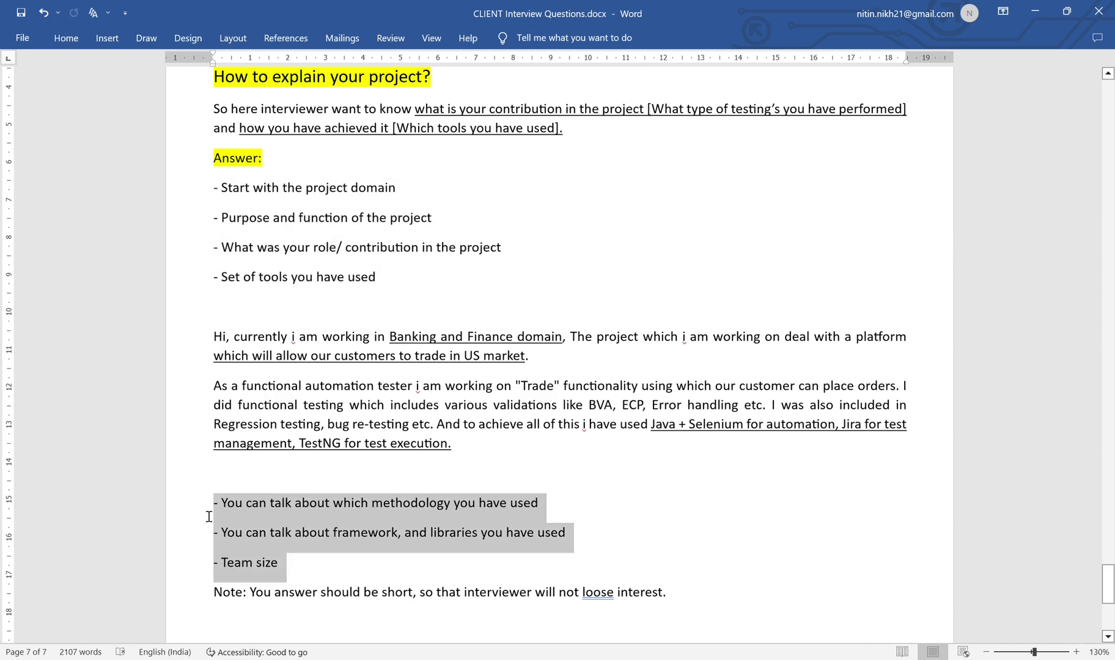
pyautogui.click(431, 570)
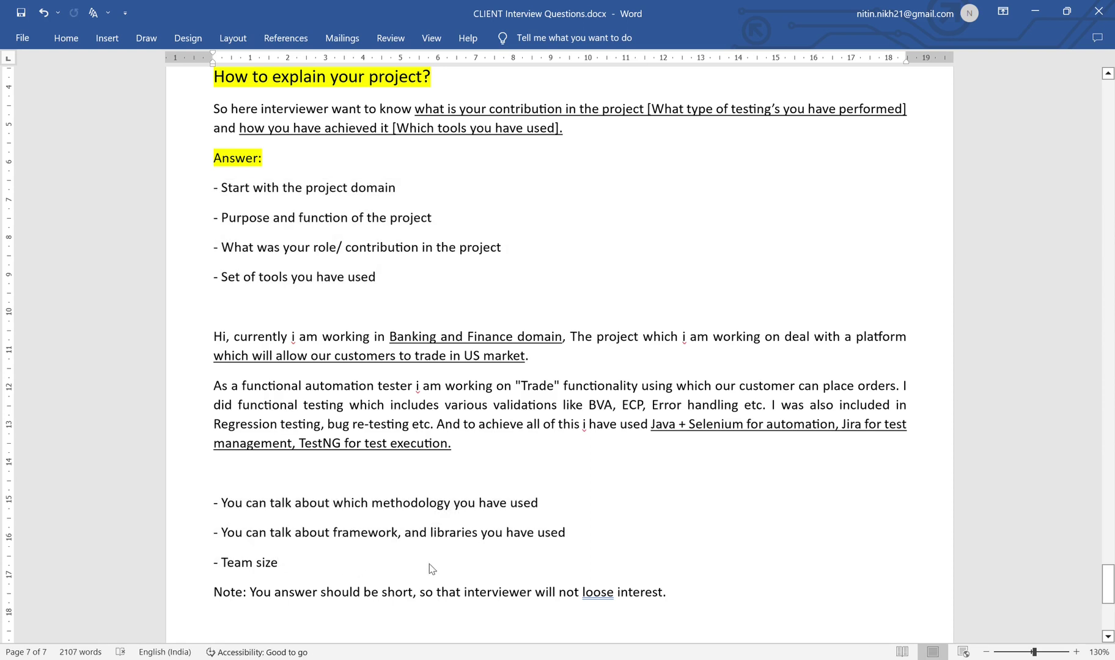